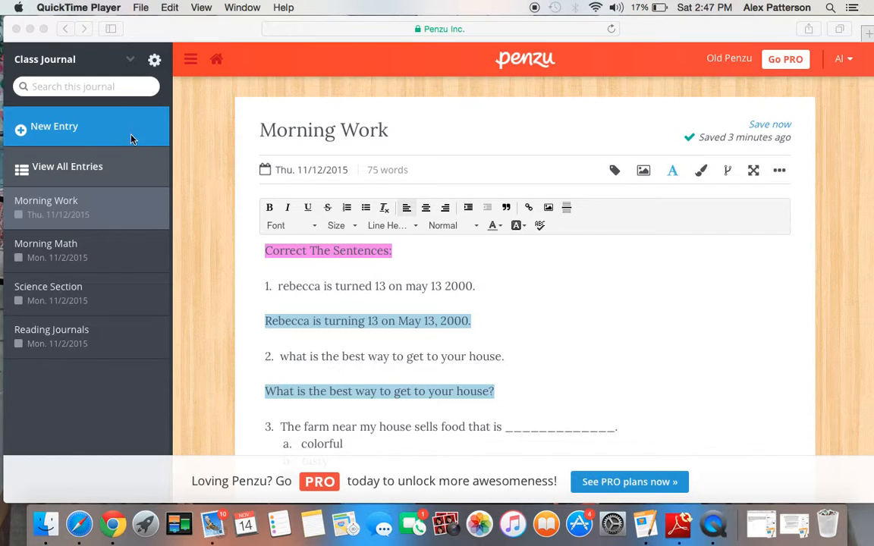
# Create a new entry in the Class Journal titled "Daily Quiz!!!" and save it
pyautogui.click(66, 129)
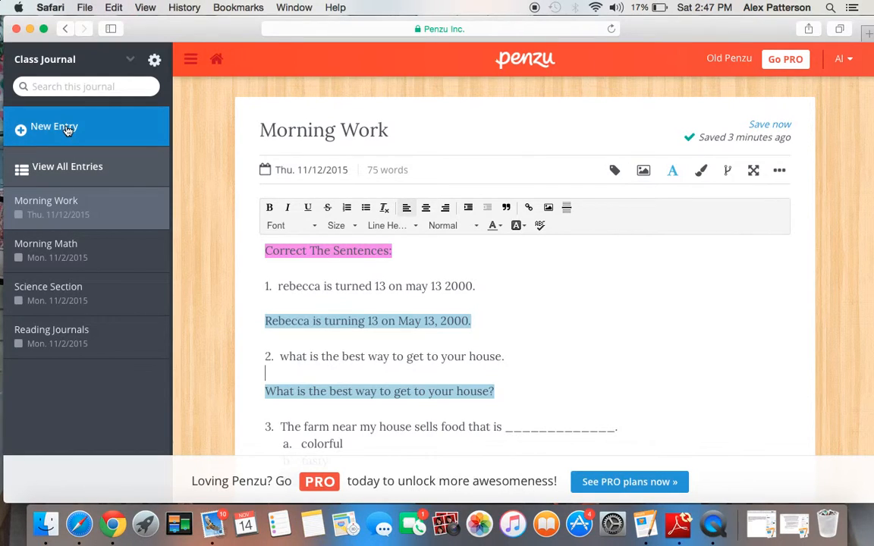
pyautogui.click(67, 129)
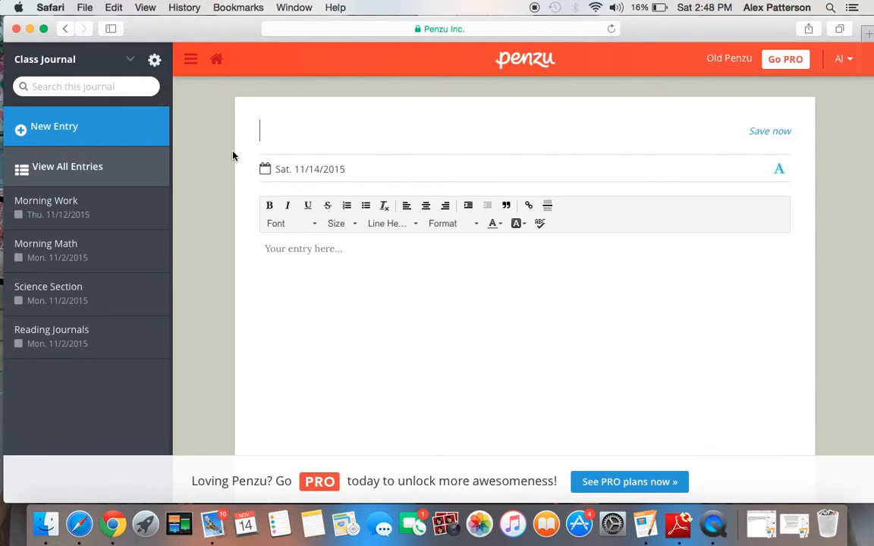
pyautogui.write('Daily Quiz')
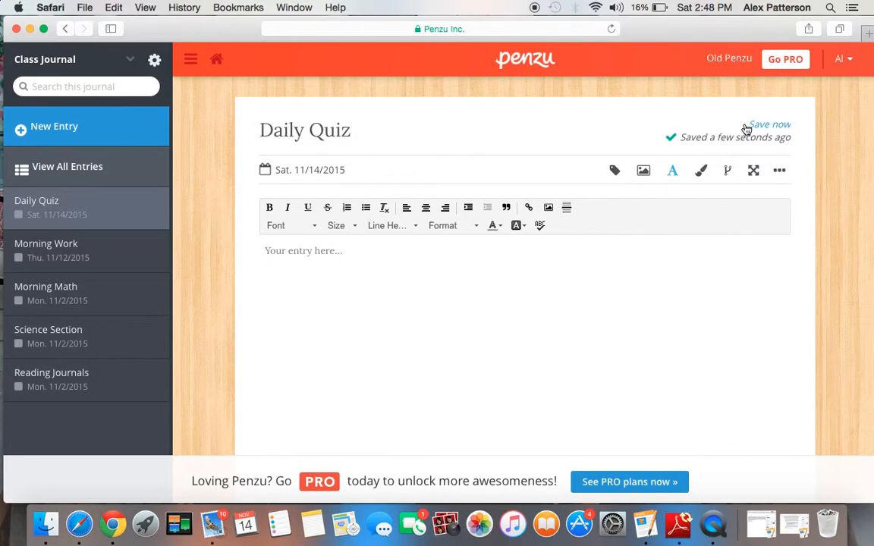
pyautogui.write('!!!')
pyautogui.click(780, 123)
# Write "Daily Quiz" as the body text of the new entry
pyautogui.click(330, 253)
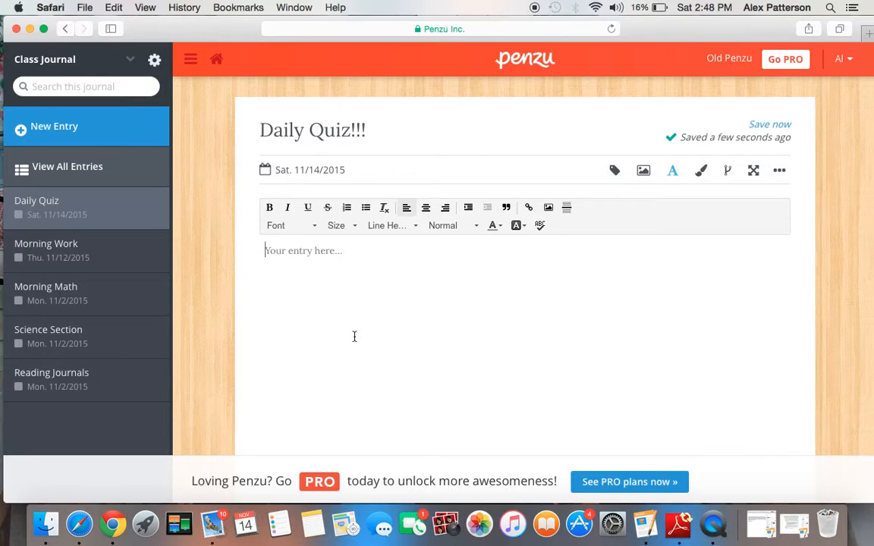
pyautogui.write('Daily Quiz')
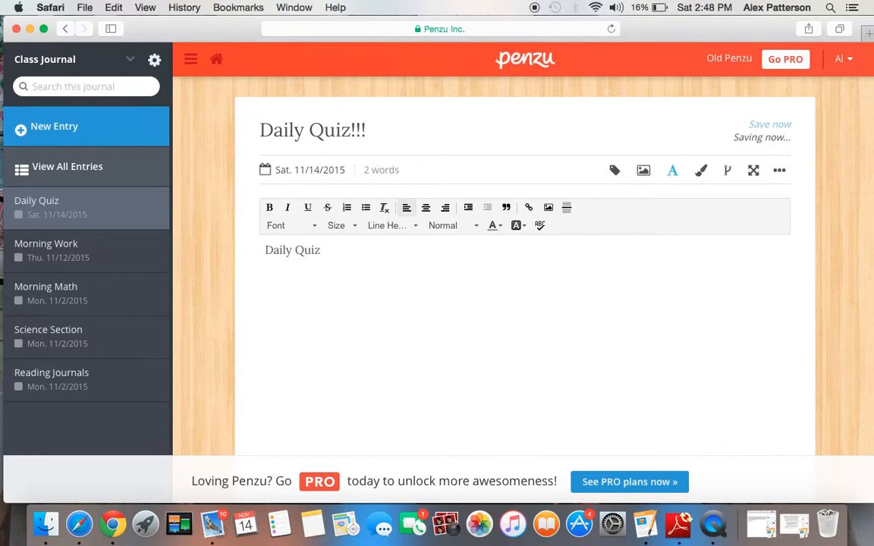
# Format the "Daily Quiz" body text in Helvetica at size 22
pyautogui.moveTo(327, 249); pyautogui.dragTo(264, 251)
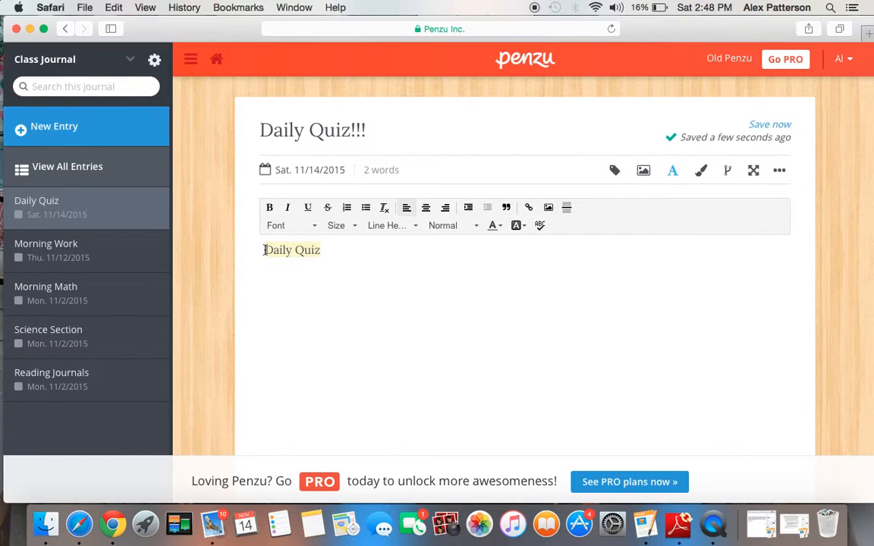
pyautogui.click(316, 226)
pyautogui.click(316, 226)
pyautogui.click(315, 226)
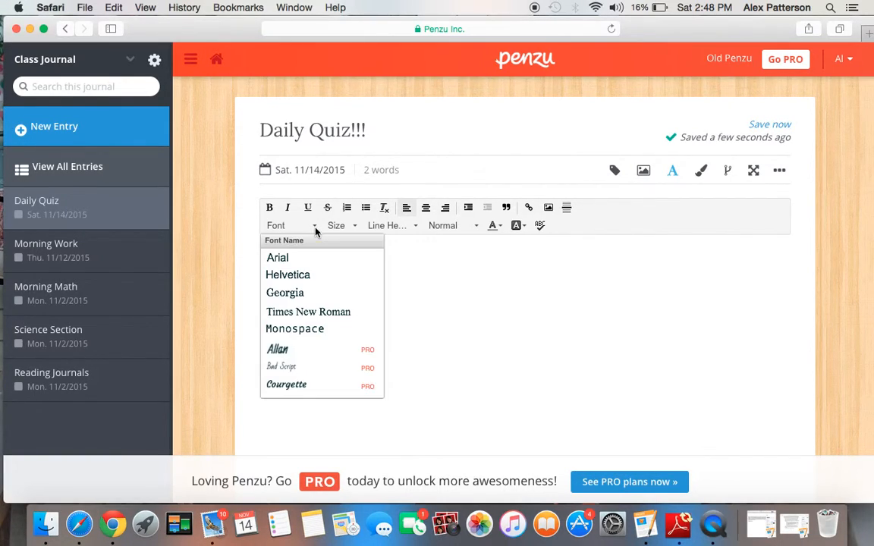
pyautogui.click(307, 277)
pyautogui.click(354, 226)
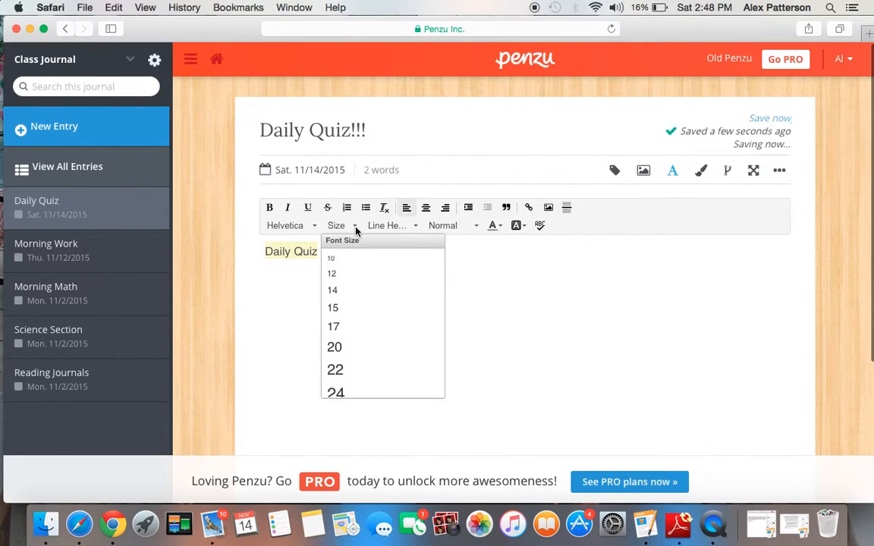
pyautogui.click(346, 310)
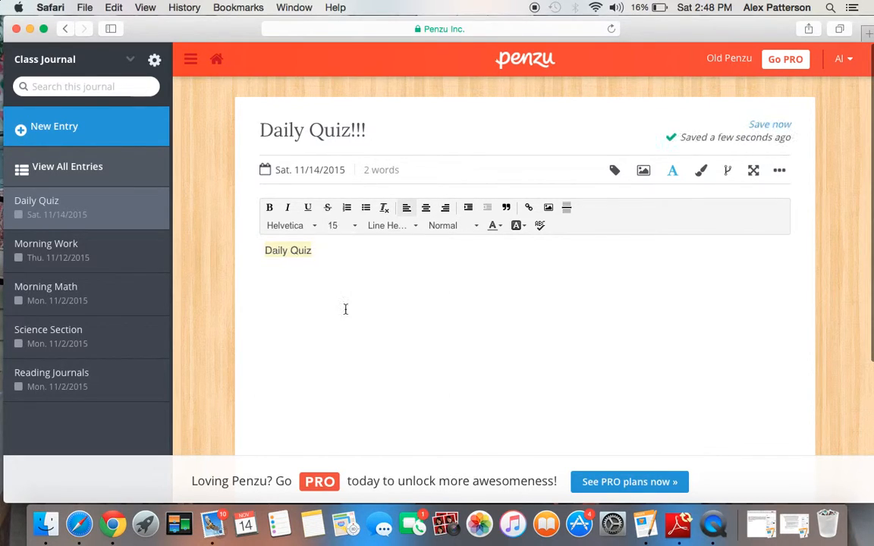
pyautogui.click(352, 226)
pyautogui.click(365, 371)
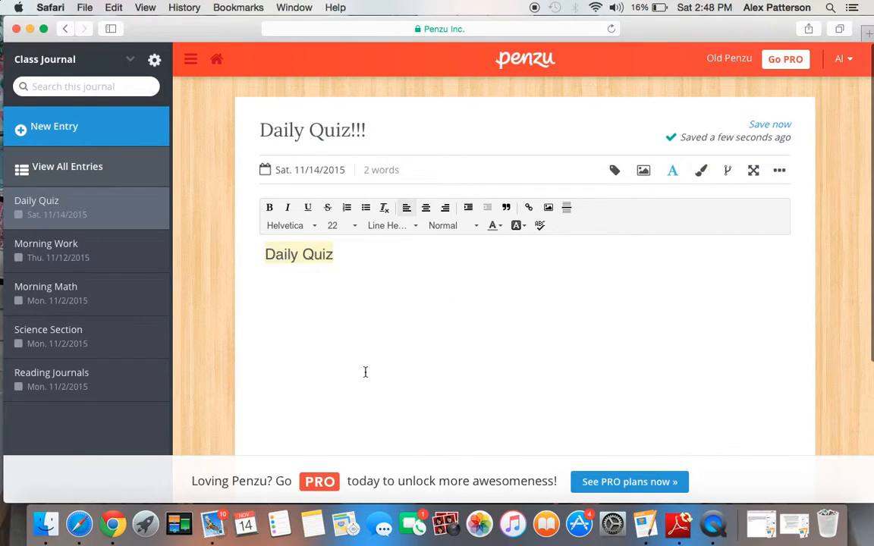
# Color the "Daily Quiz" body text green on a blue background and make it bold, italic and underlined
pyautogui.click(500, 226)
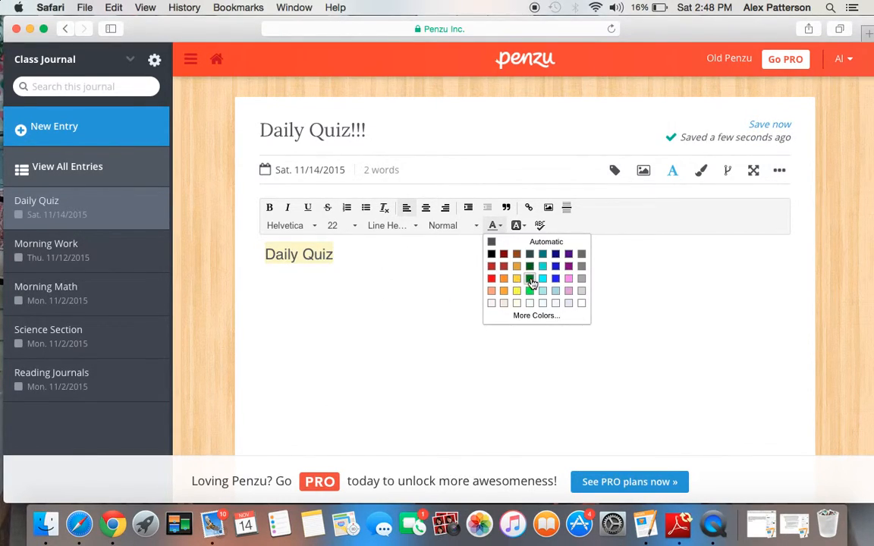
pyautogui.click(530, 291)
pyautogui.click(523, 227)
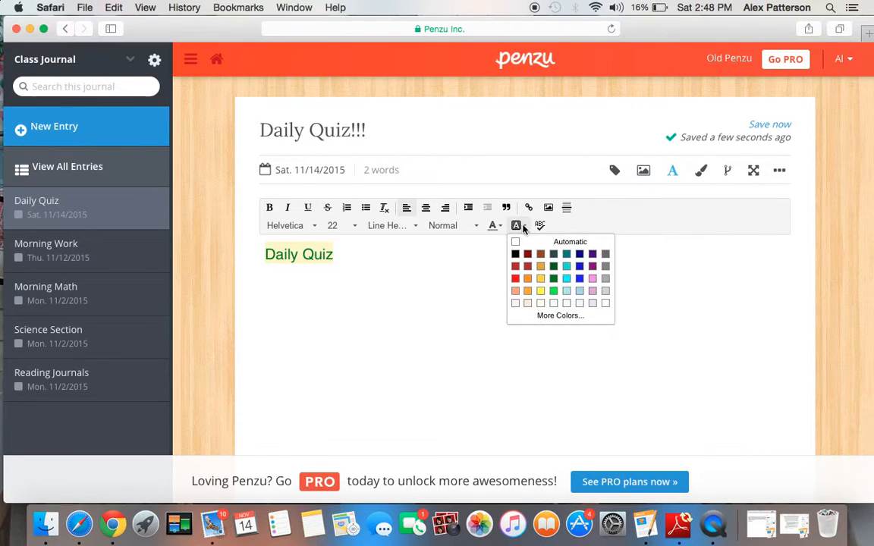
pyautogui.click(579, 282)
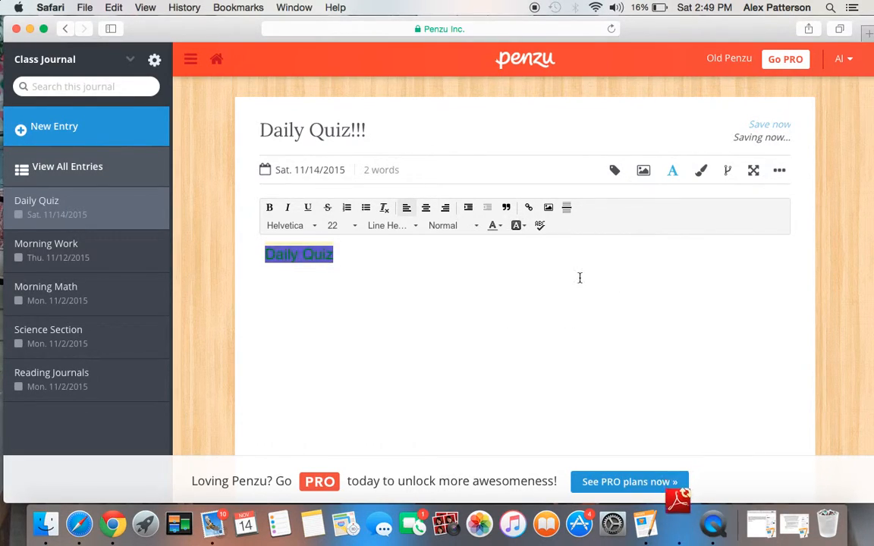
pyautogui.click(440, 257)
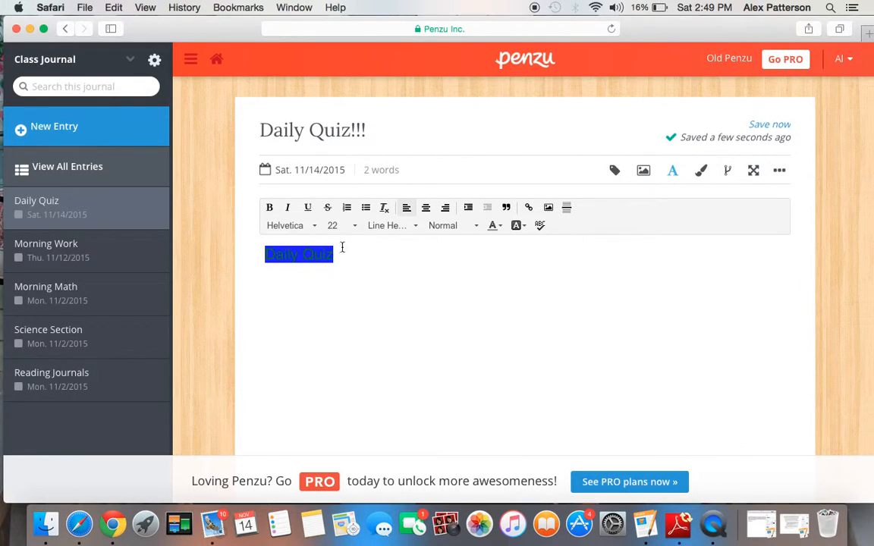
pyautogui.moveTo(334, 252); pyautogui.dragTo(261, 256)
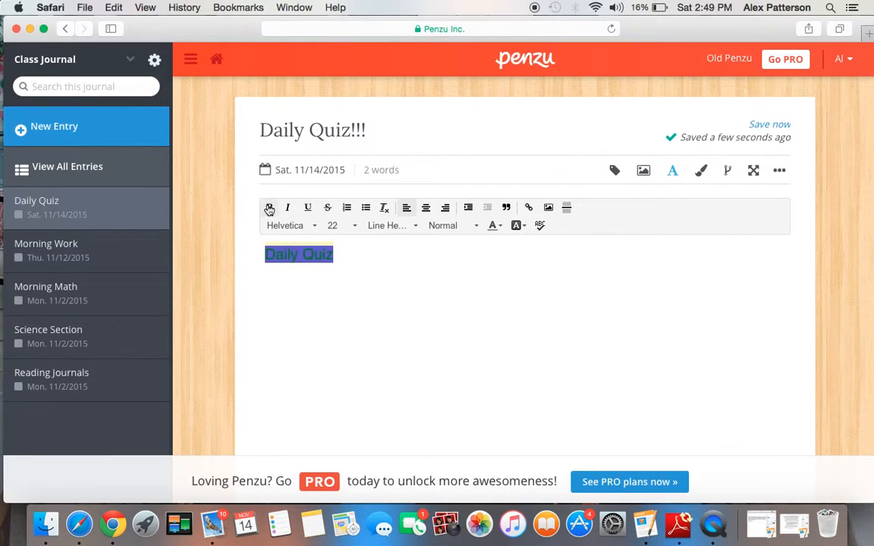
pyautogui.click(269, 208)
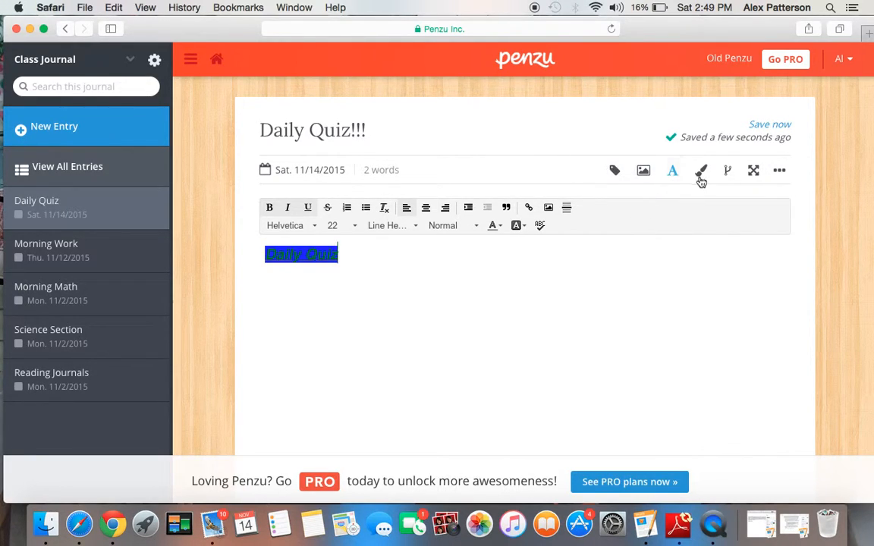
# Delete the Daily Quiz entry from the journal
pyautogui.click(779, 173)
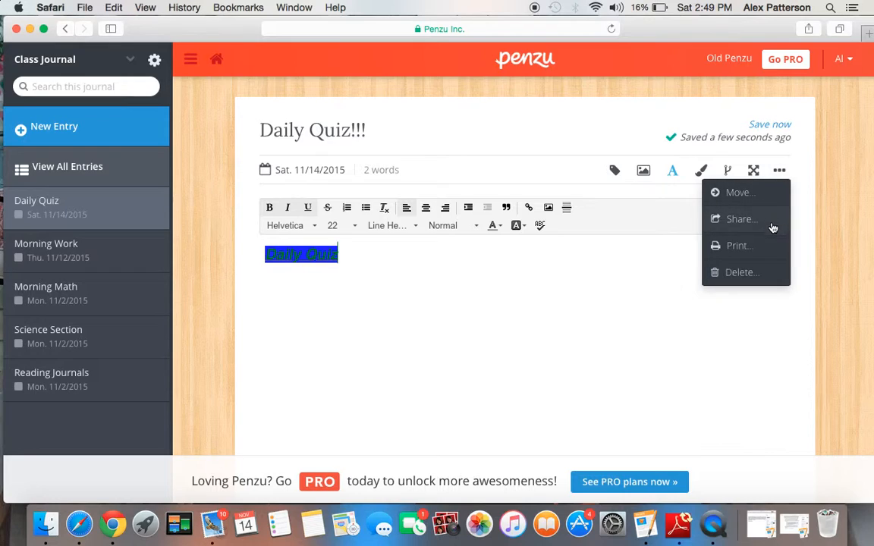
pyautogui.click(767, 279)
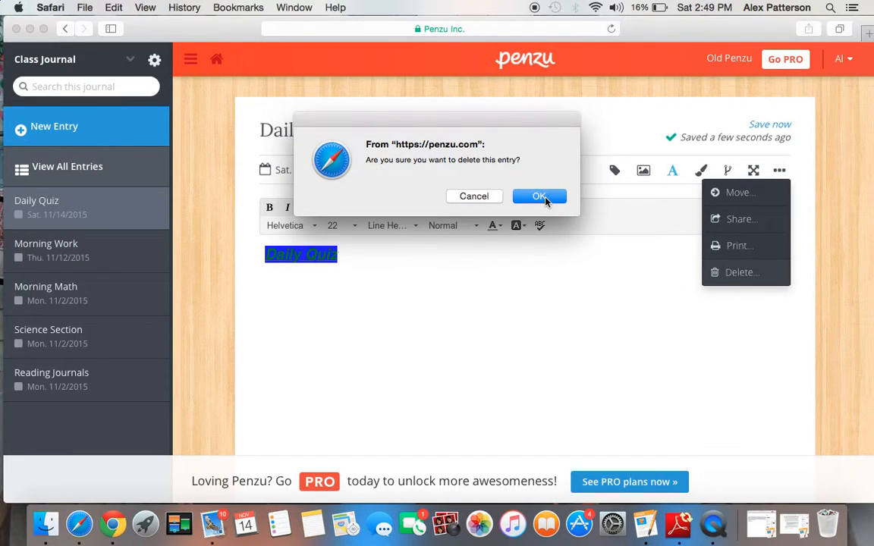
pyautogui.click(539, 197)
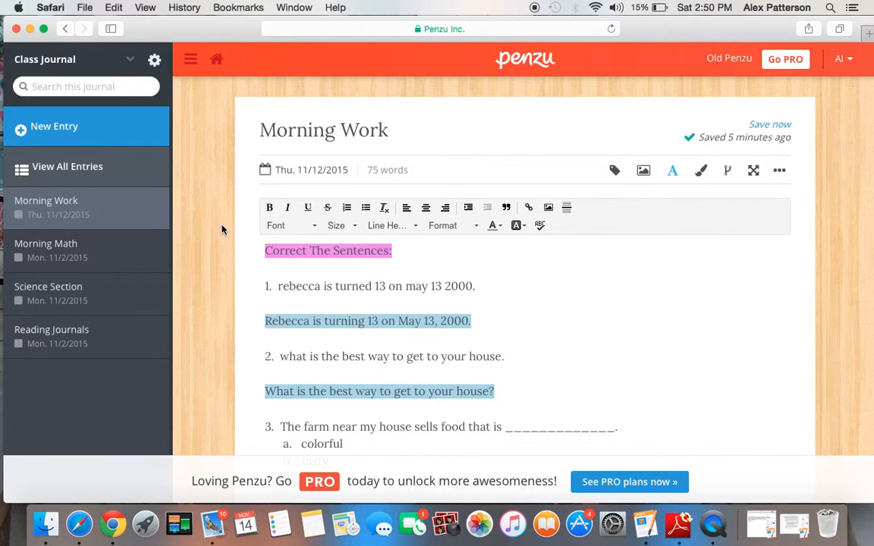
# Read through the Morning Work entry, from the sentence corrections to the multiple-choice questions at its end
pyautogui.scroll(-3, 223, 230)
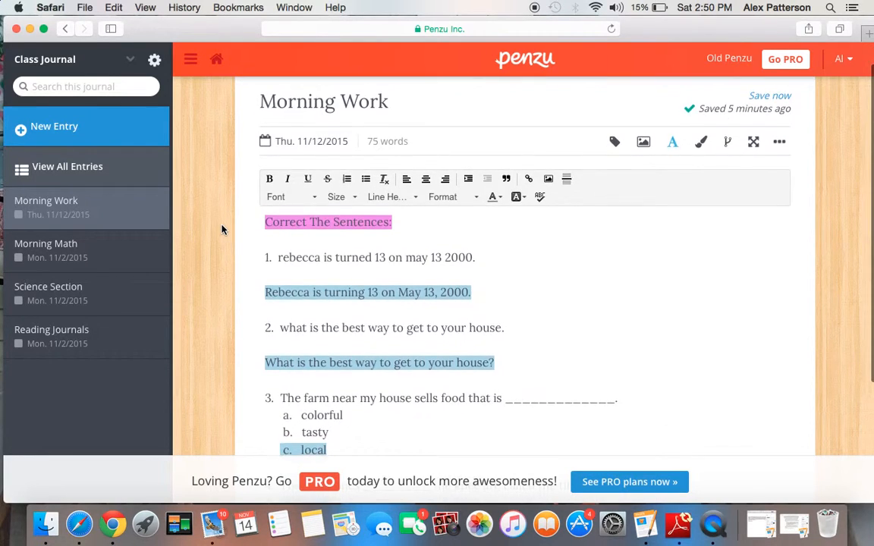
pyautogui.scroll(-2, 222, 229)
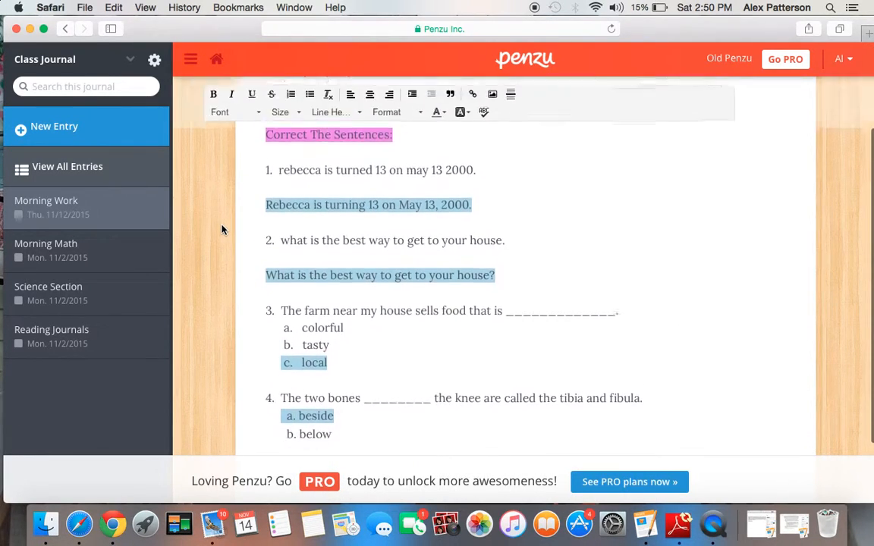
pyautogui.scroll(1, 223, 229)
pyautogui.scroll(-1, 223, 229)
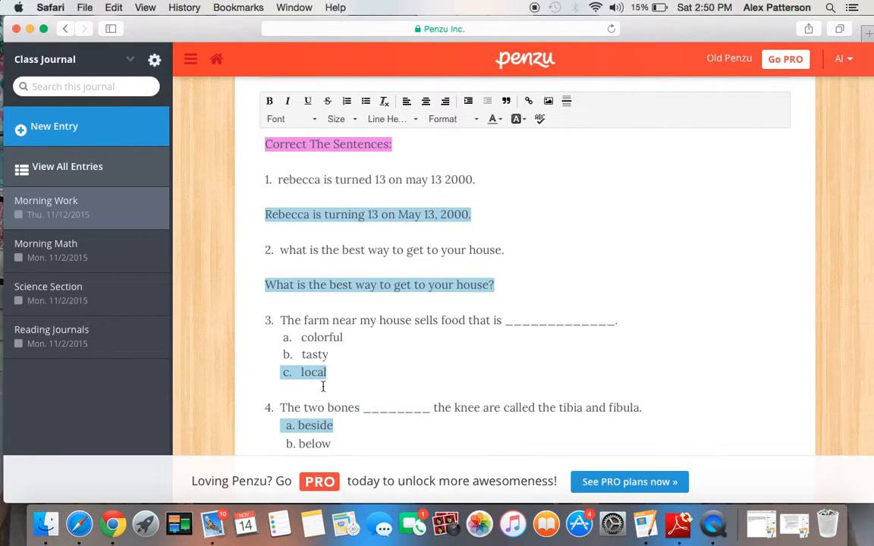
pyautogui.scroll(-3, 357, 441)
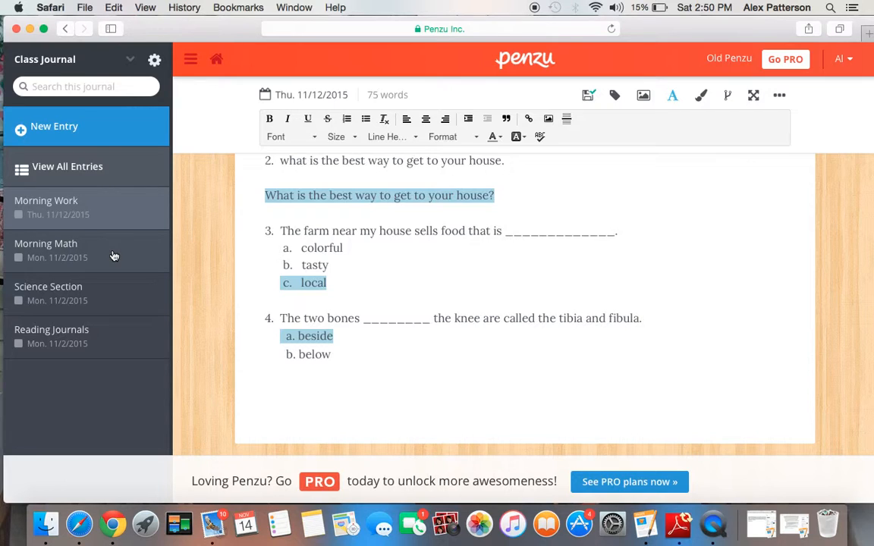
# Open the Morning Math entry and review its word problems and written answers
pyautogui.click(67, 252)
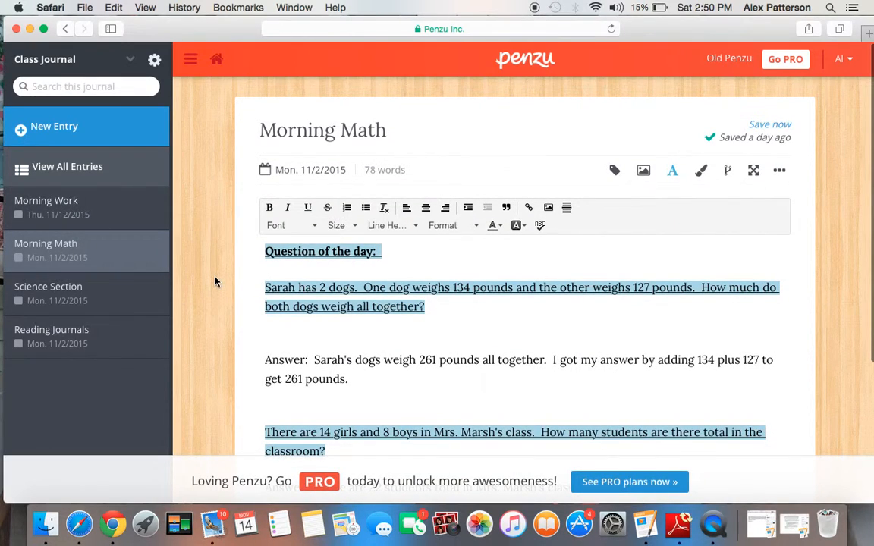
pyautogui.scroll(-3, 214, 281)
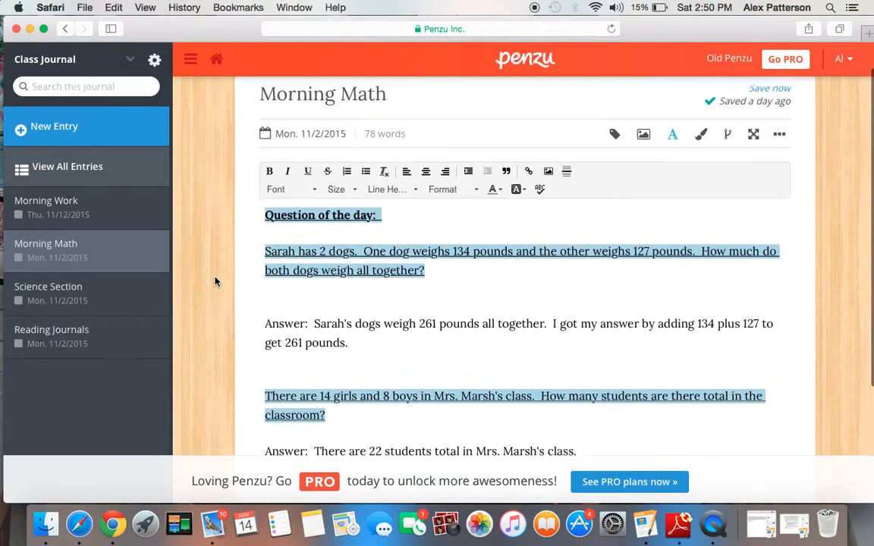
pyautogui.scroll(-1, 215, 281)
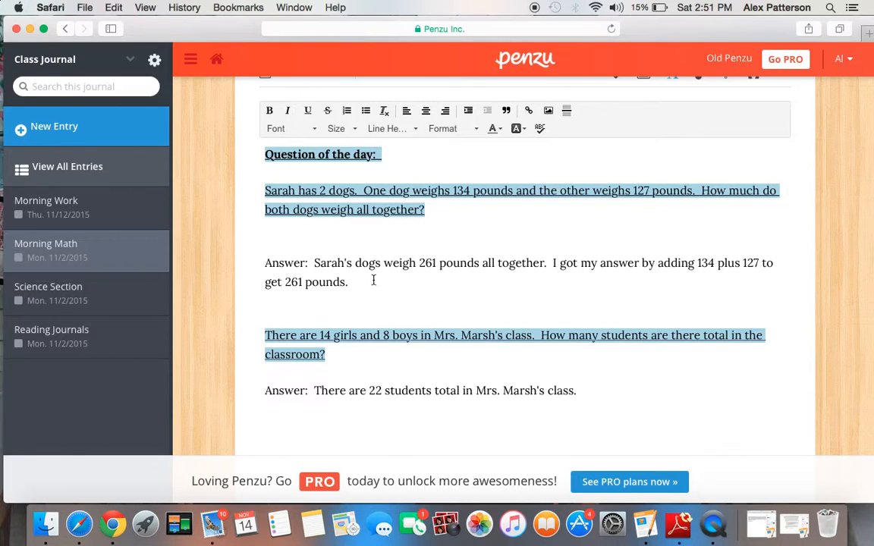
# Open the Science Section entry and examine its text about plants and the plant life cycle picture
pyautogui.click(126, 292)
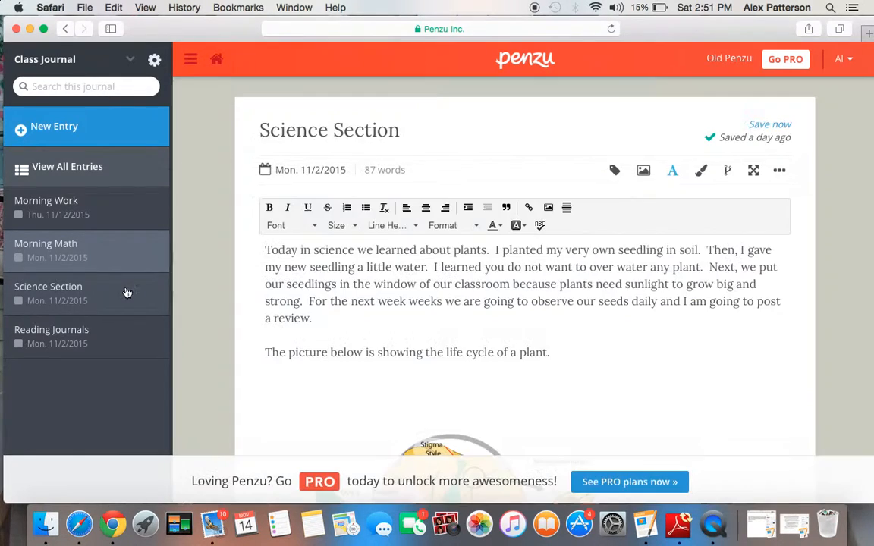
pyautogui.scroll(-2, 242, 328)
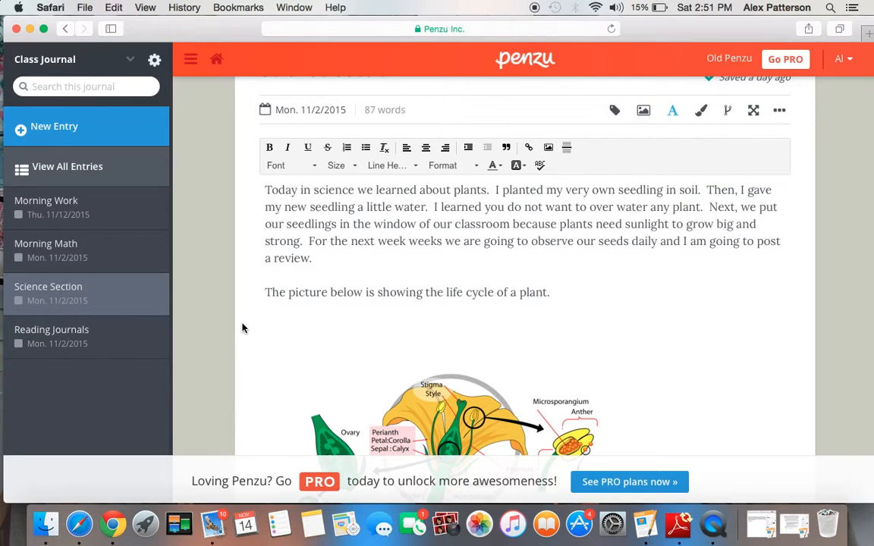
pyautogui.scroll(-1, 243, 328)
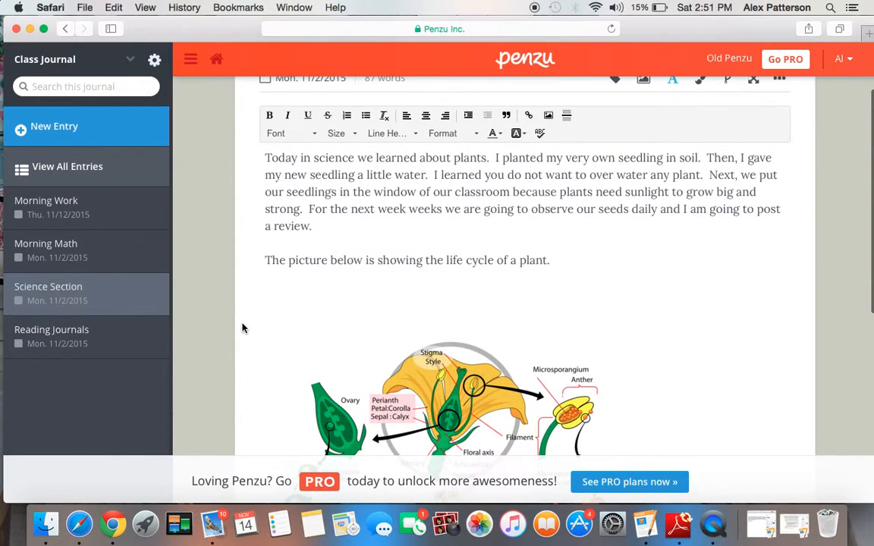
pyautogui.scroll(-2, 243, 328)
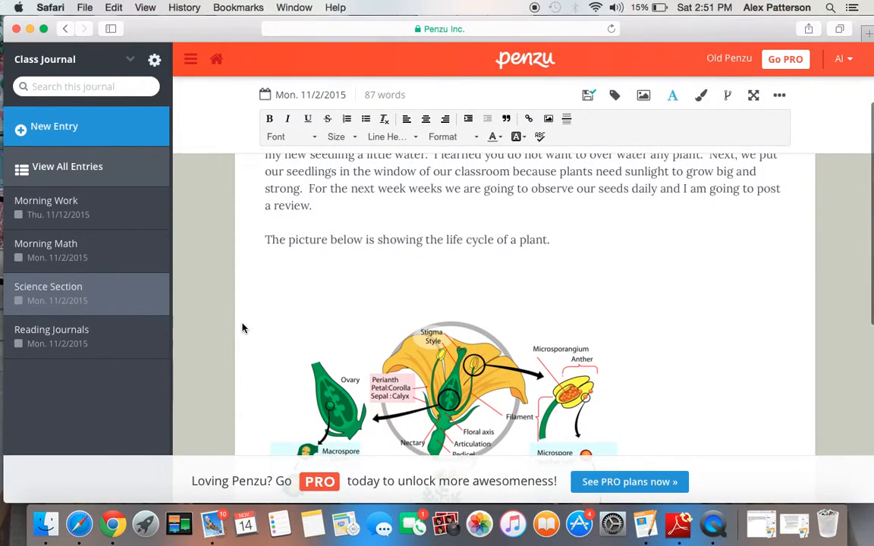
pyautogui.scroll(-2, 243, 327)
pyautogui.scroll(3, 243, 328)
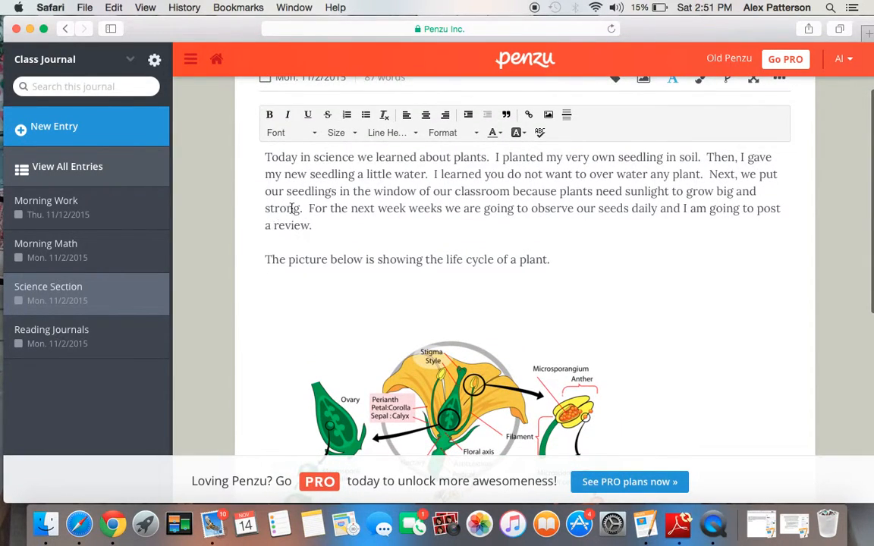